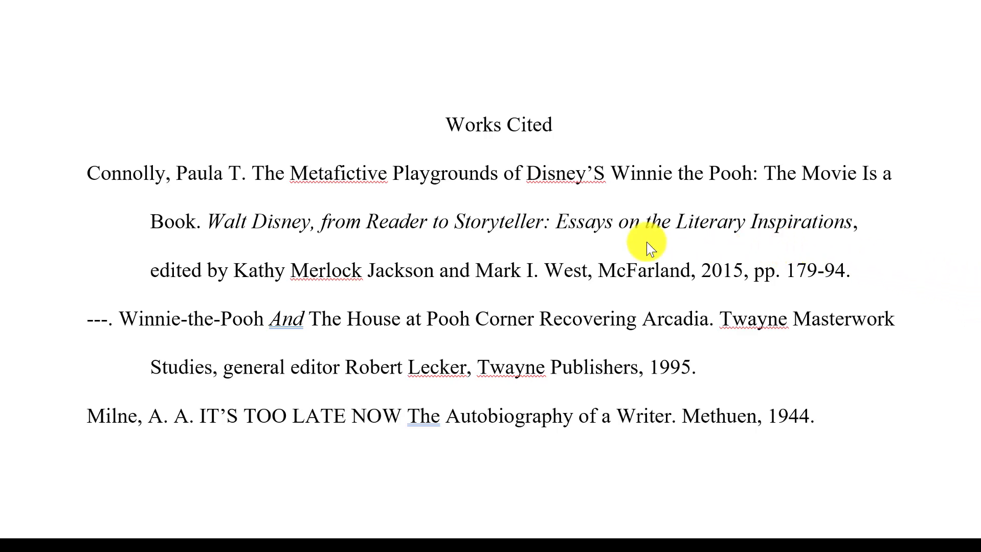
- Insert colons after 'Corner' and after 'NOW' to separate the two subtitles
click(605, 174)
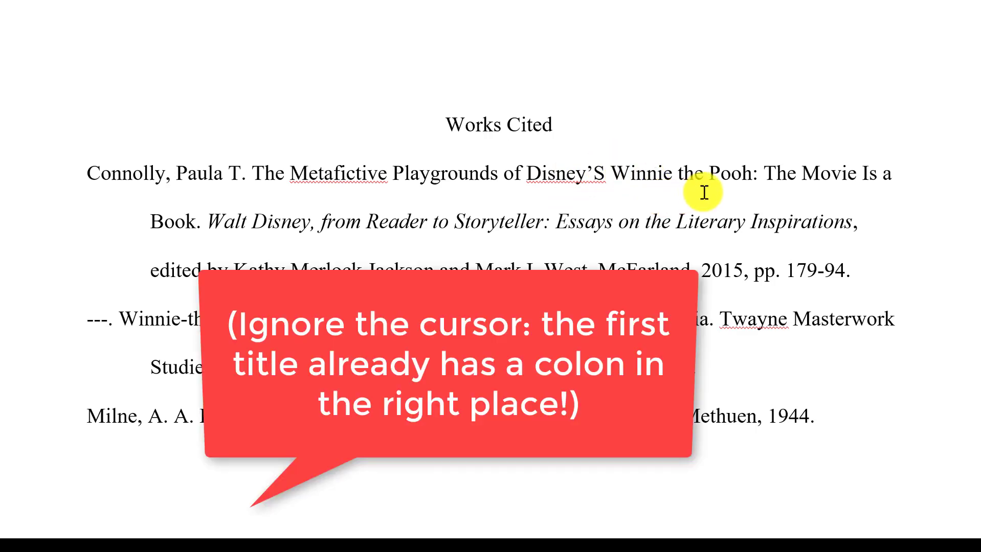
click(754, 174)
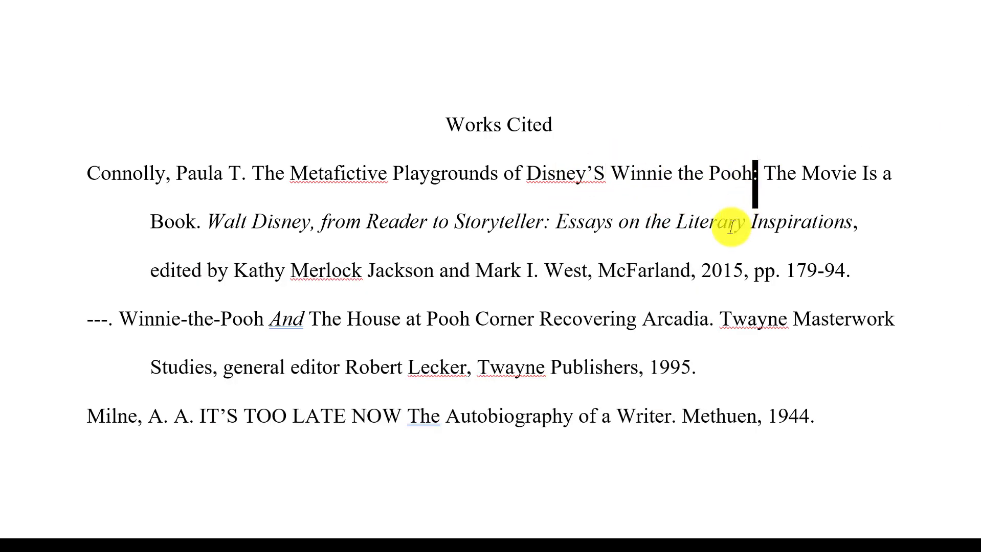
click(693, 187)
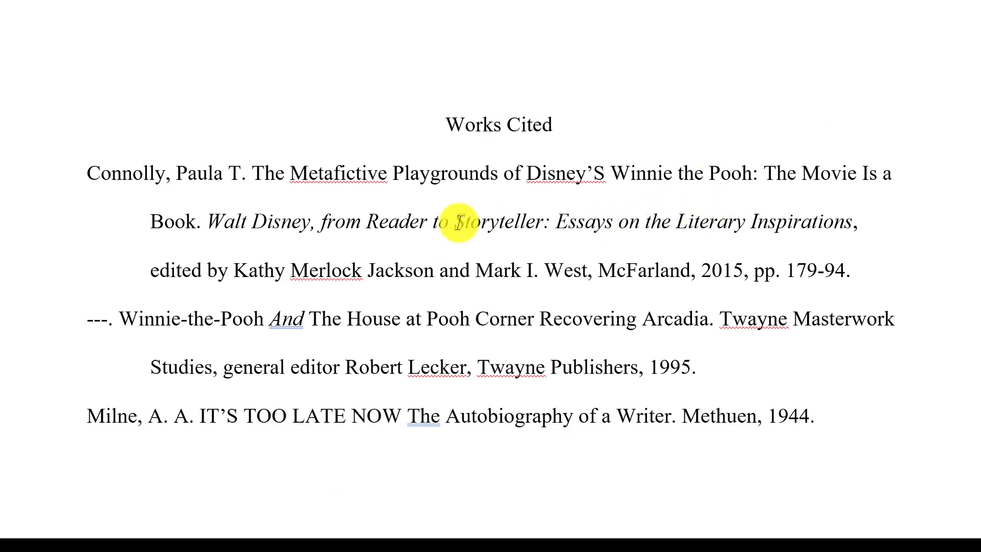
click(535, 320)
text(:)
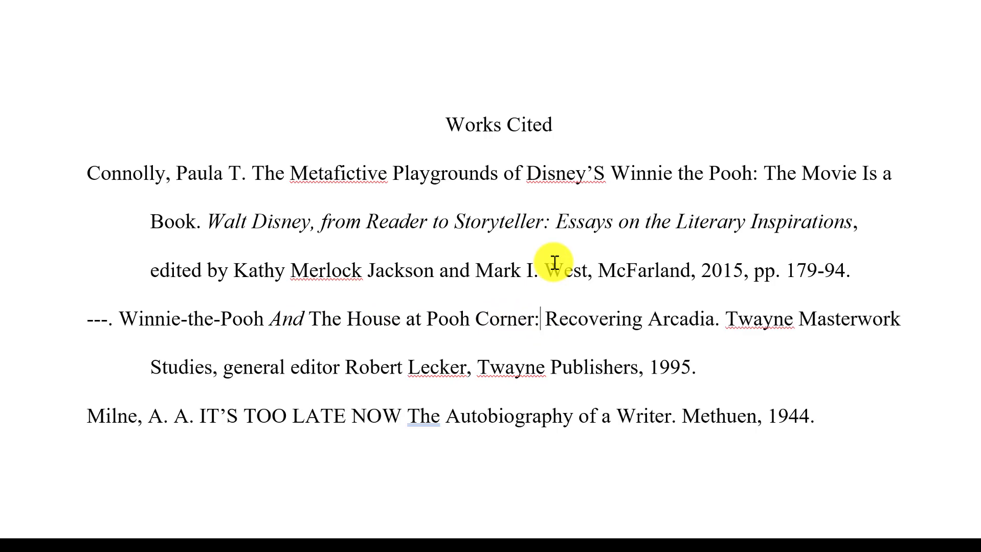
click(402, 416)
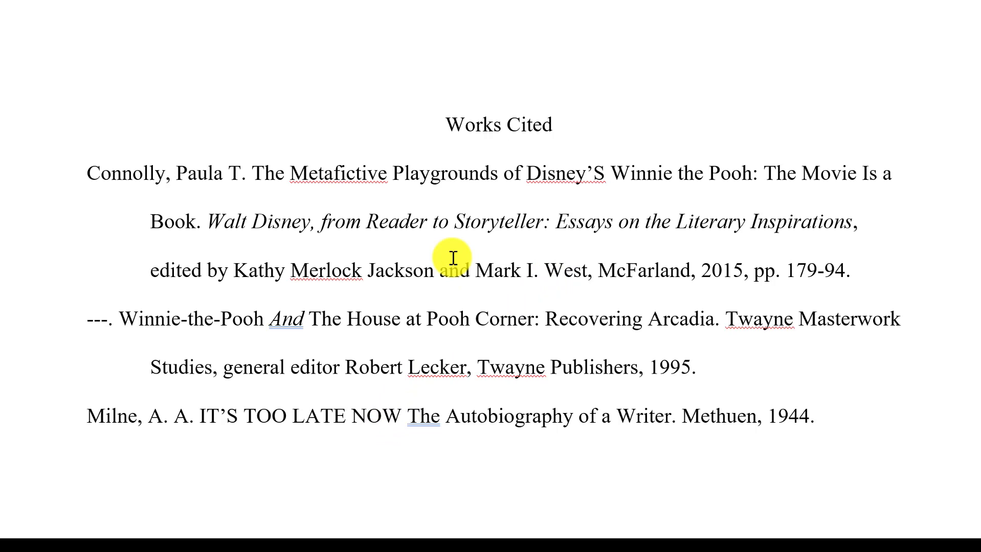
text(:)
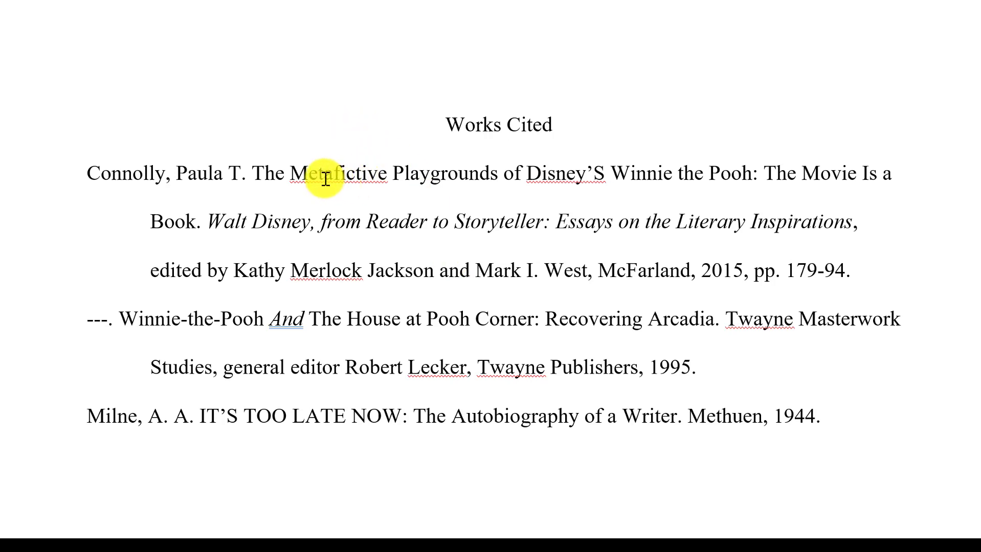
- Lowercase the S in Disney'S and check the capitalization of 'a' and 'The' in the first title
click(596, 174)
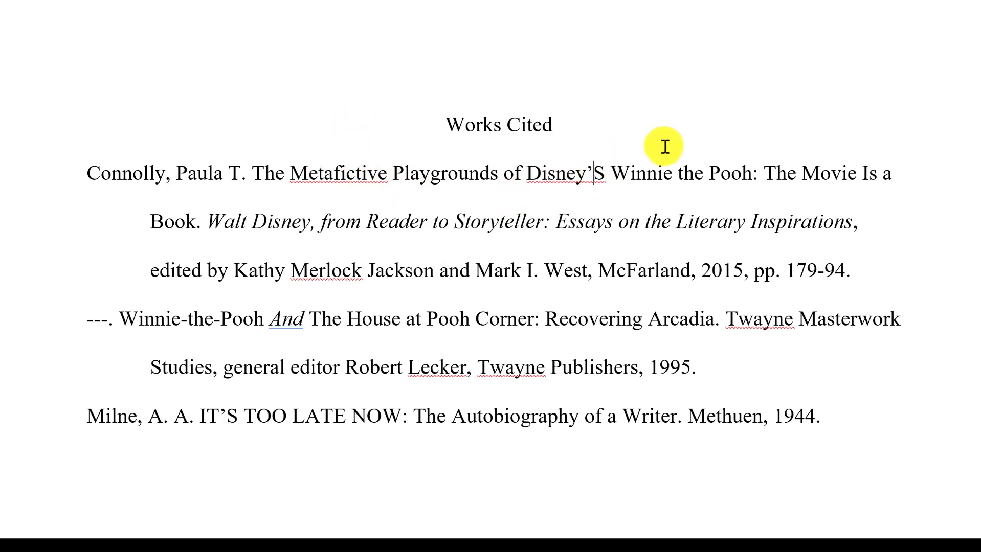
key(Delete)
text(s)
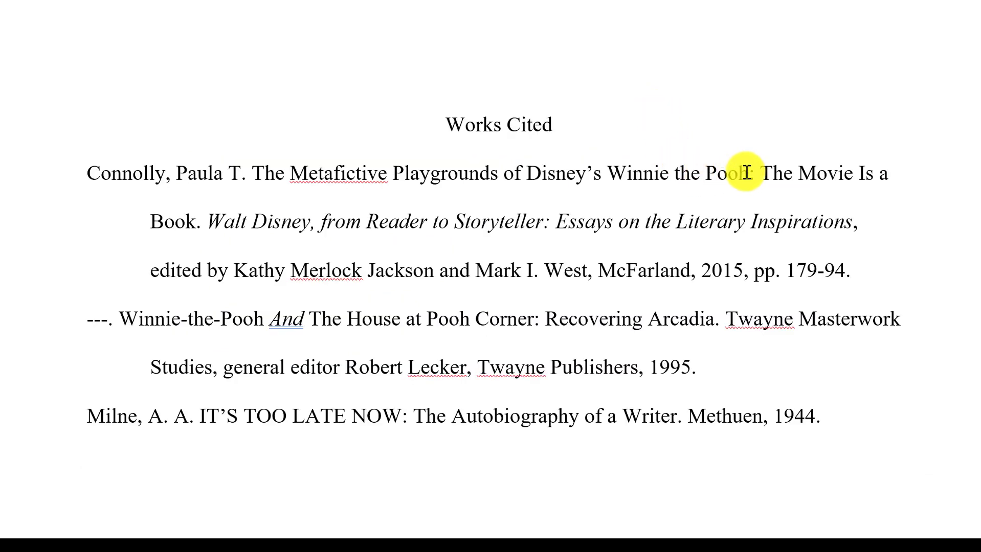
double_click(886, 173)
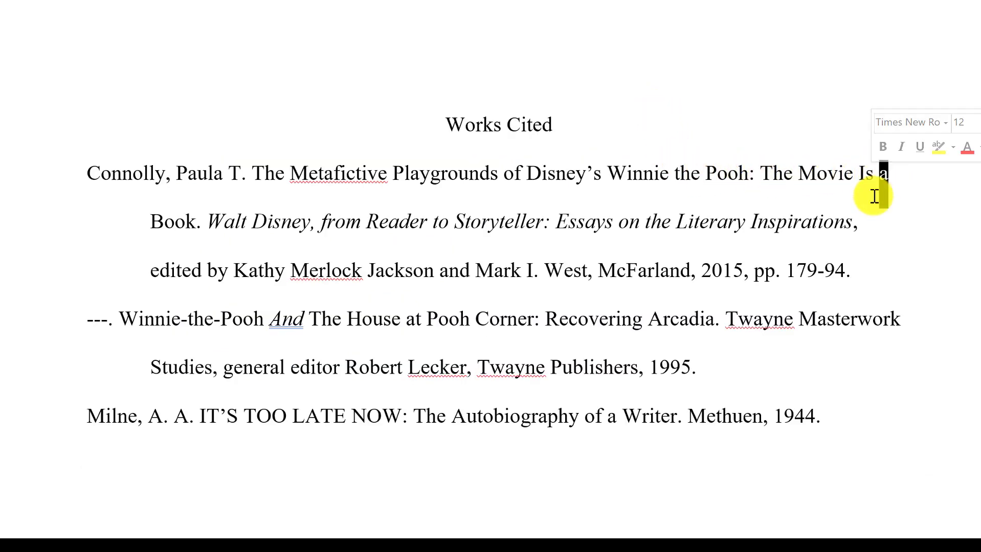
double_click(775, 175)
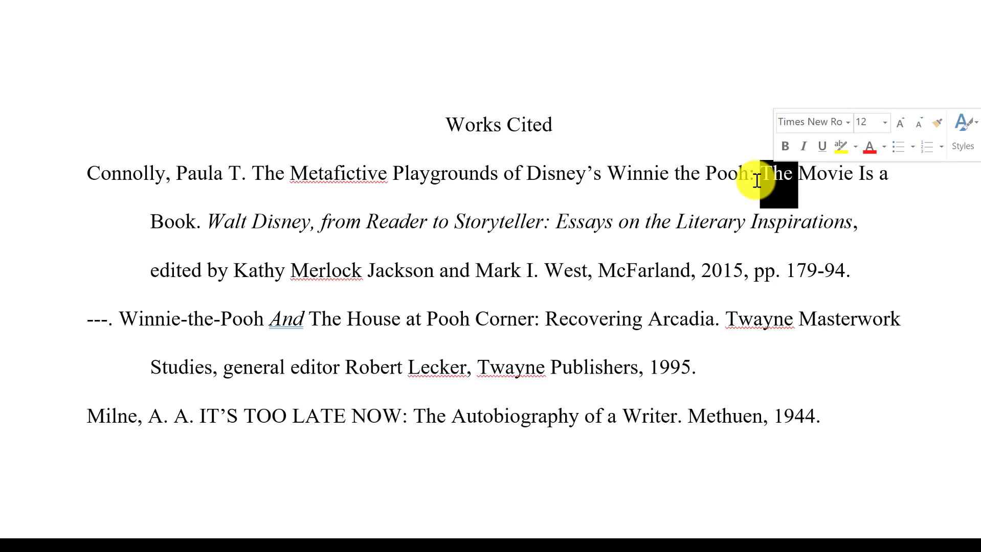
- Change the italic 'And' in the second entry to lowercase 'and'
click(358, 319)
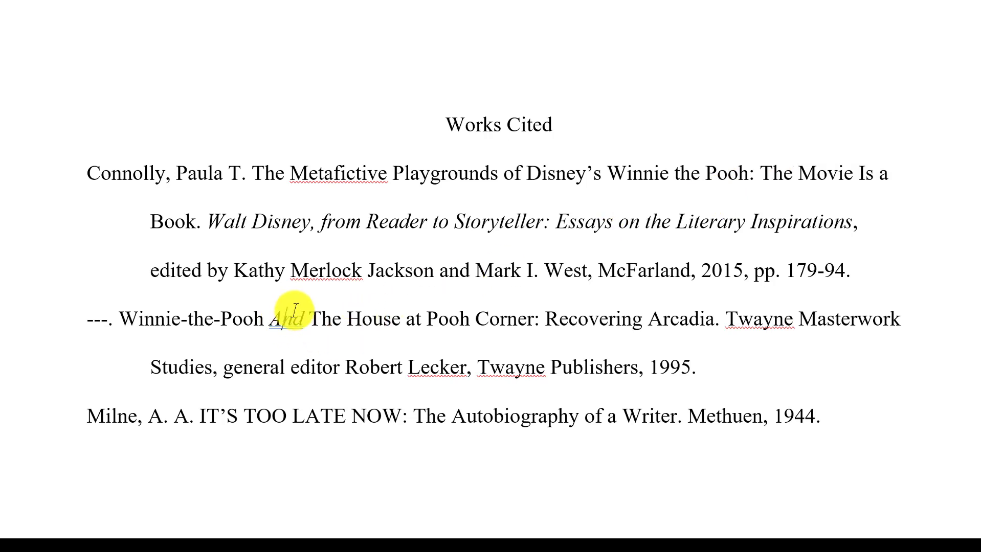
key(BackSpace)
text(a)
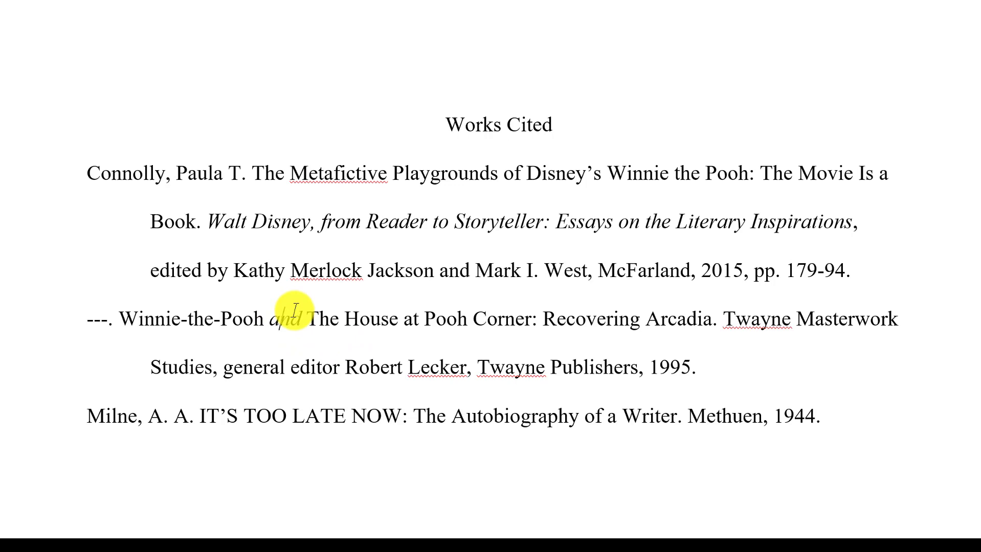
scroll(291, 358, down, 1)
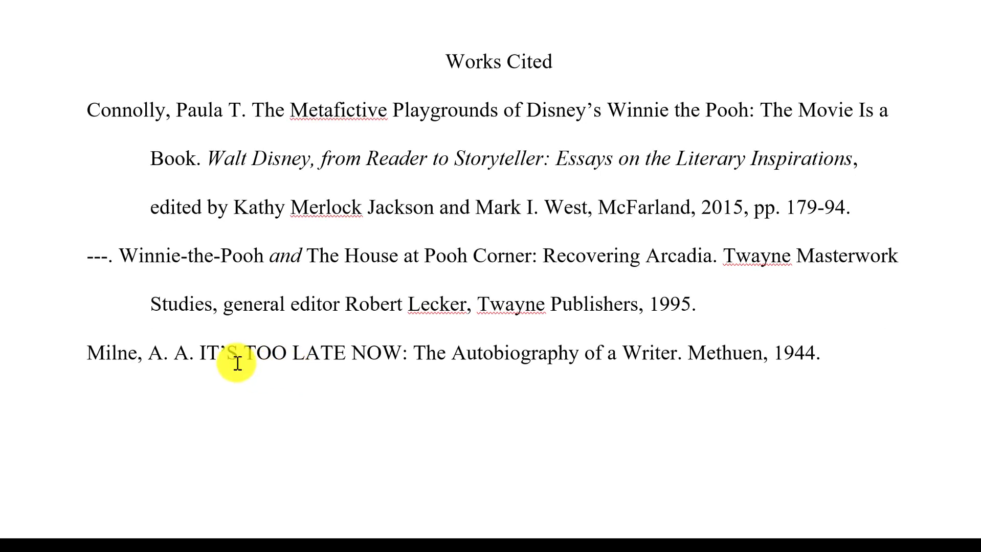
- Retype the all-caps 'IT'S TOO LATE NOW' as 'It's Too Late Now' and check 'The' after the colon
drag(200, 353, 382, 353)
text(It's )
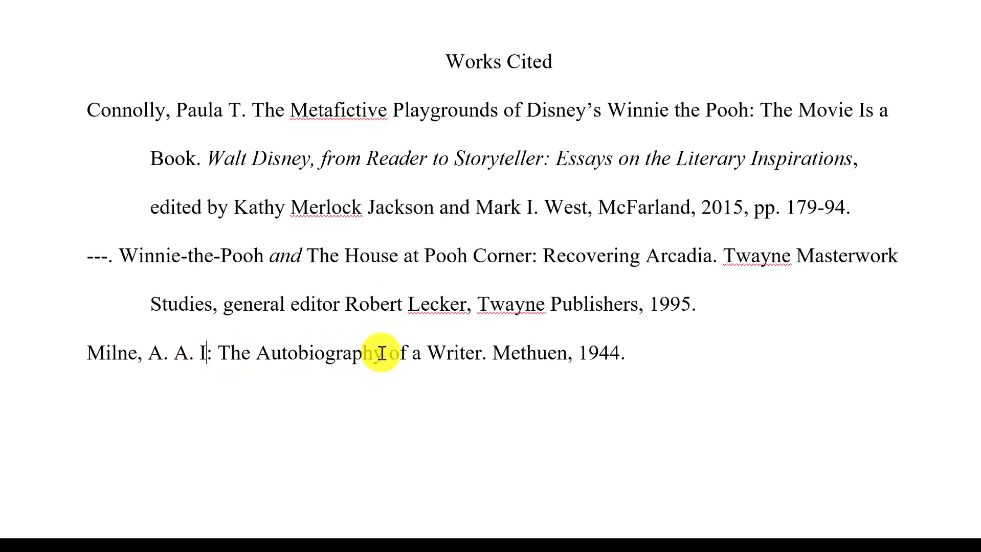
text(Too Lat)
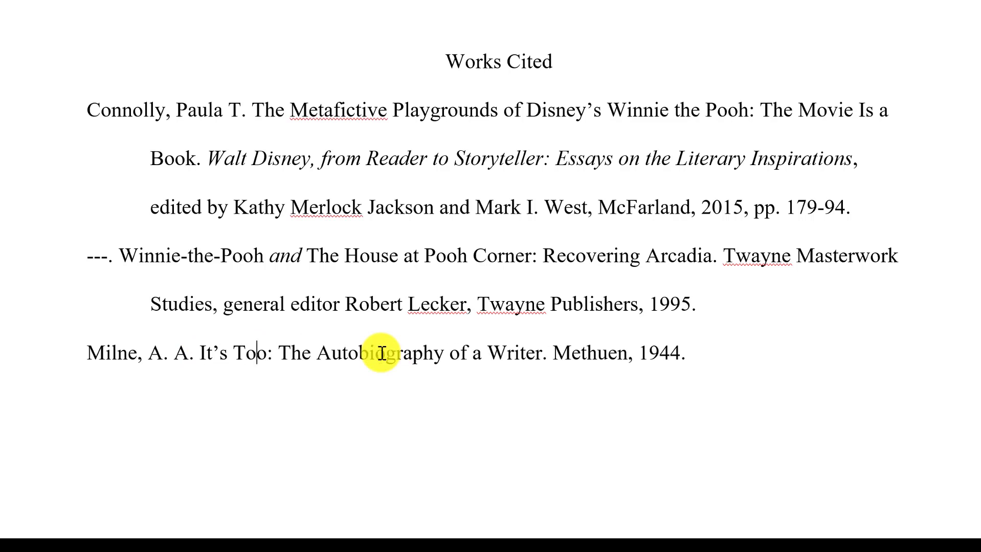
text(e Now)
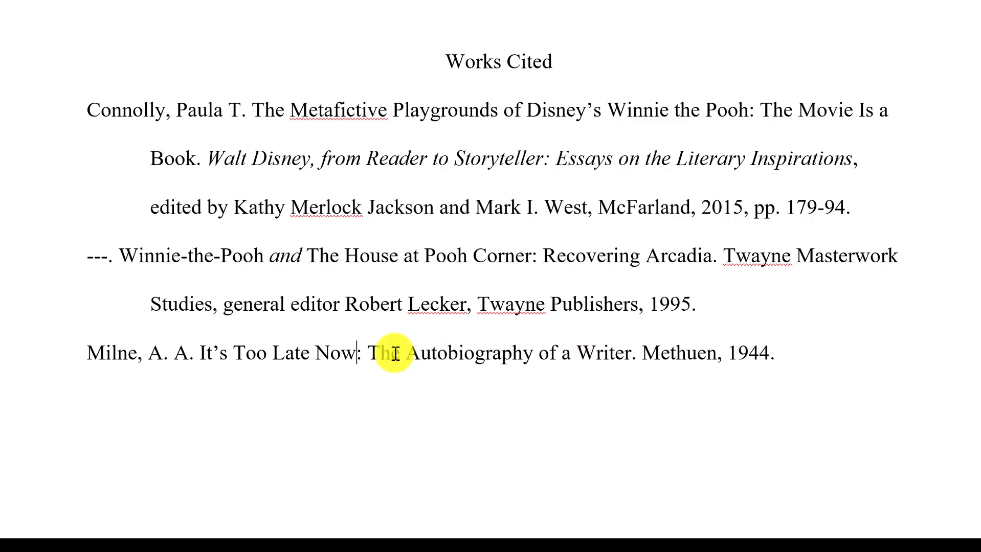
double_click(379, 352)
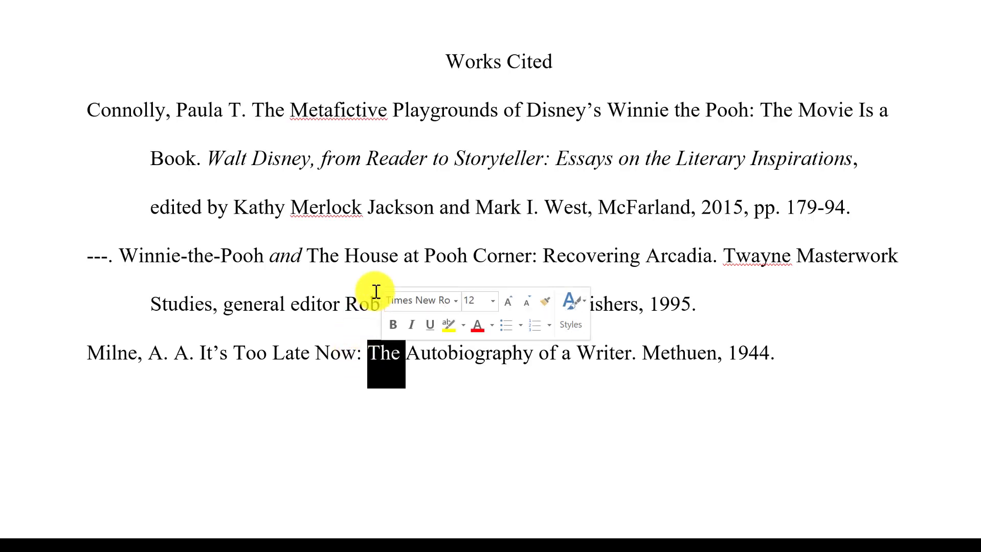
click(412, 212)
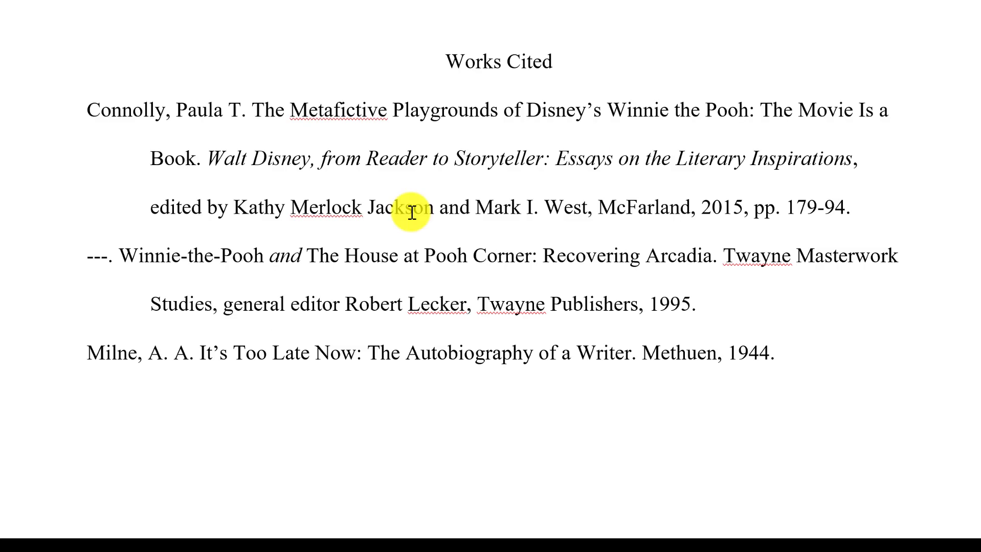
- Enclose the first entry's article title, ending at 'Book.', in quotation marks
click(412, 208)
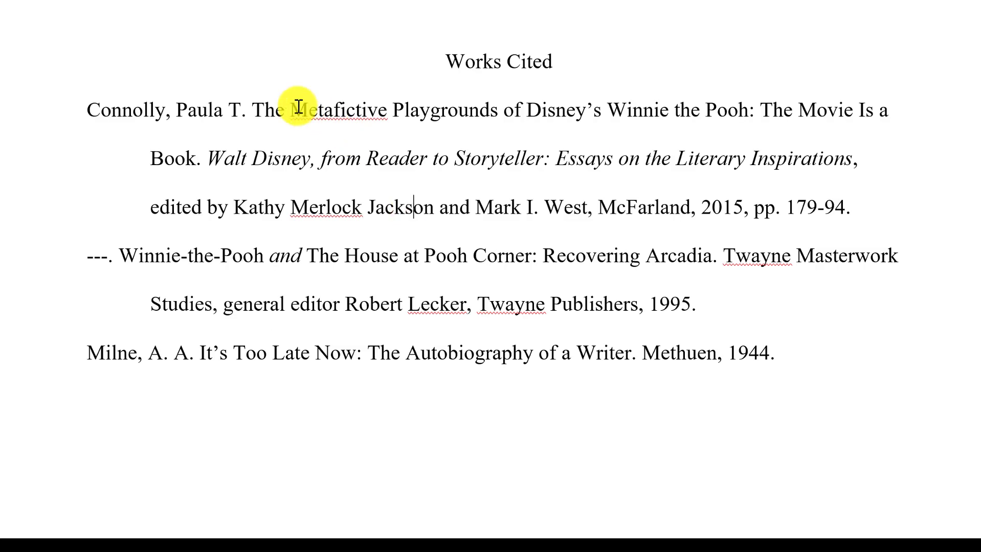
click(257, 109)
text(")
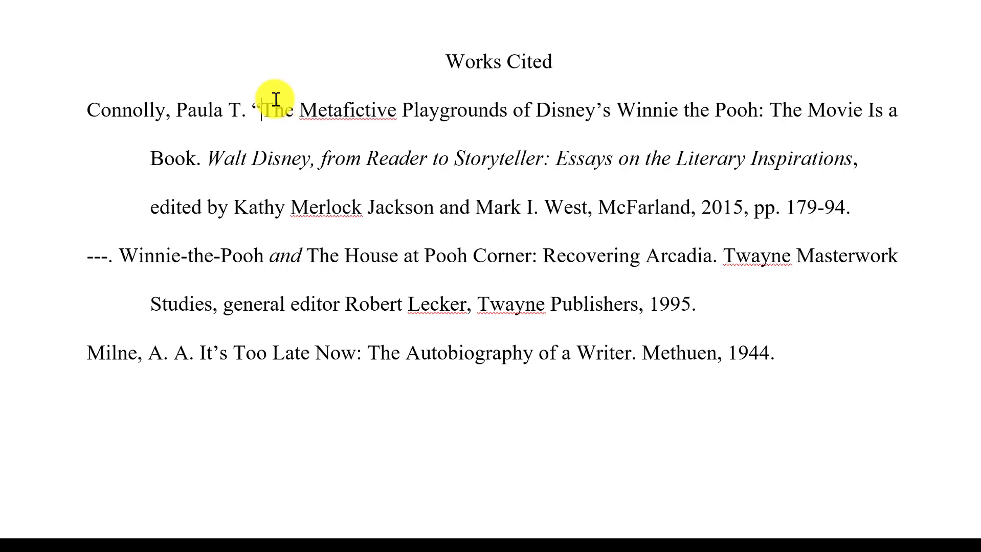
click(200, 158)
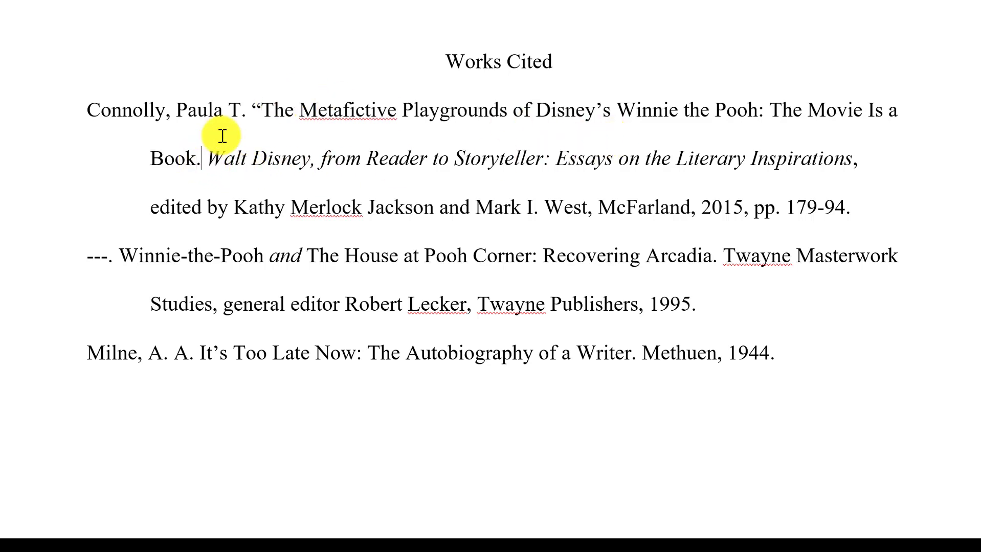
text(")
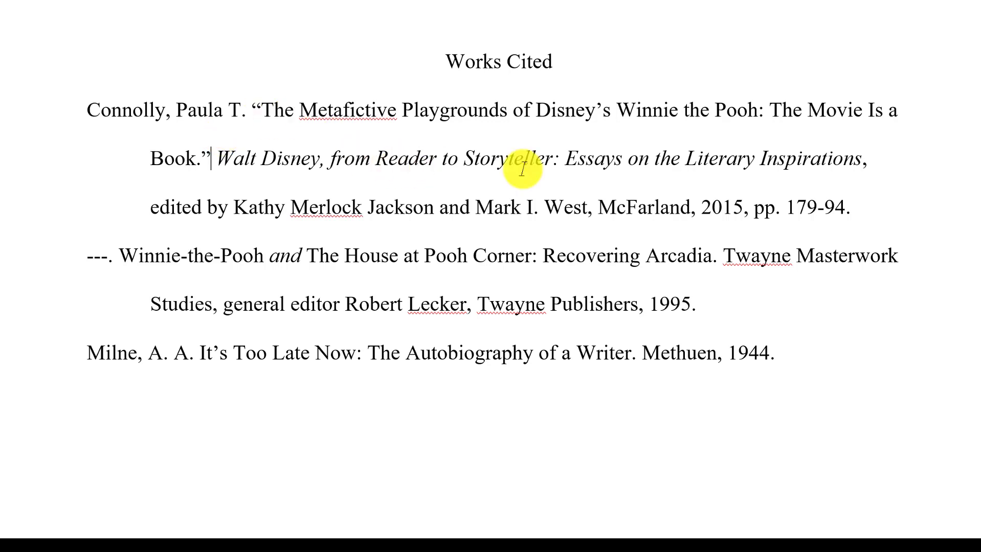
- Italicize 'Winnie the Pooh' and the word 'Is' inside the article title
drag(617, 109, 745, 108)
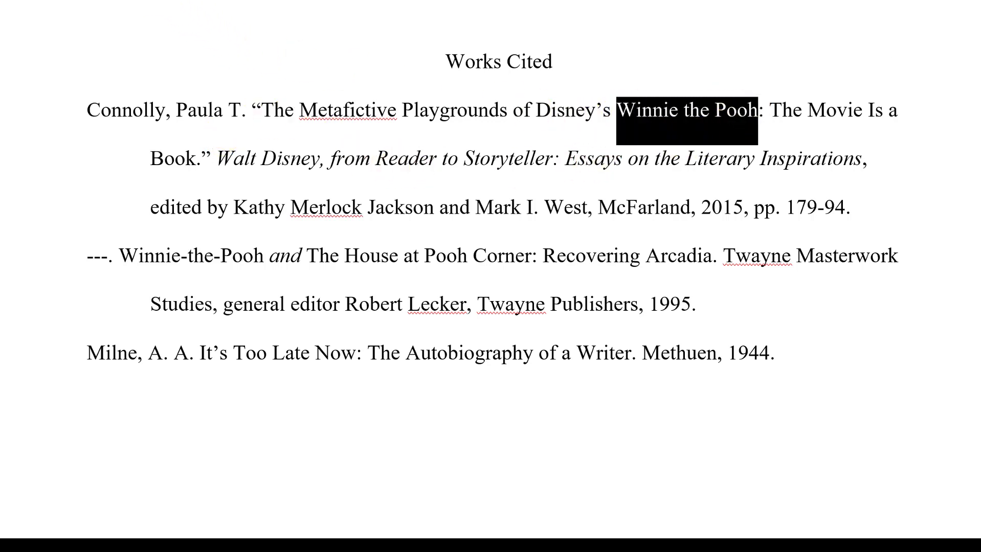
key(ctrl+i)
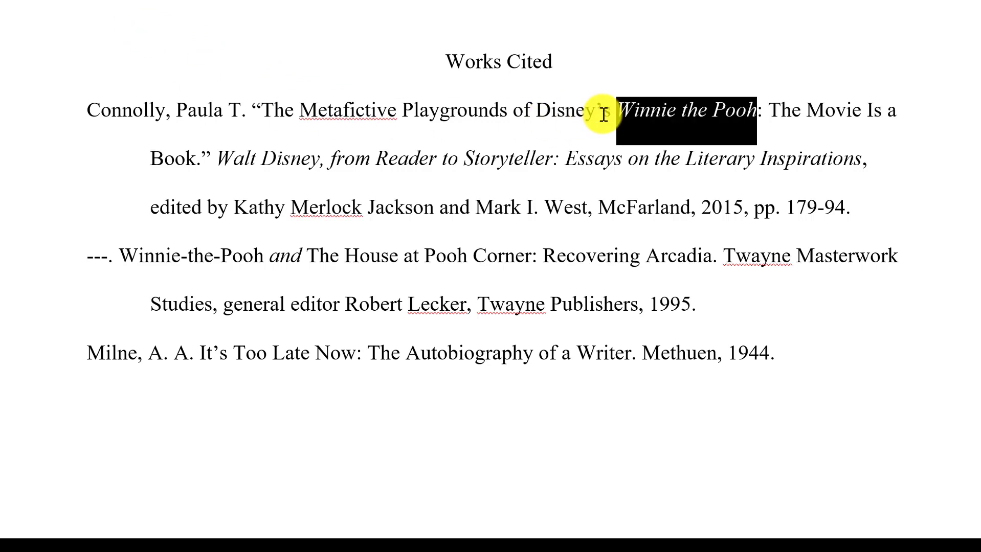
double_click(867, 109)
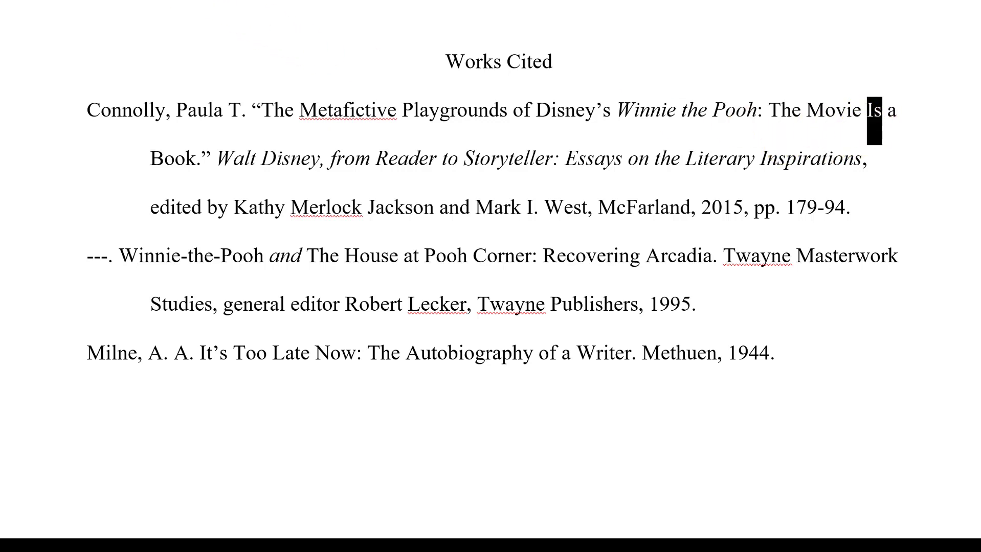
key(ctrl+i)
- Italicize the whole book title in the second entry
click(126, 255)
drag(198, 257, 711, 257)
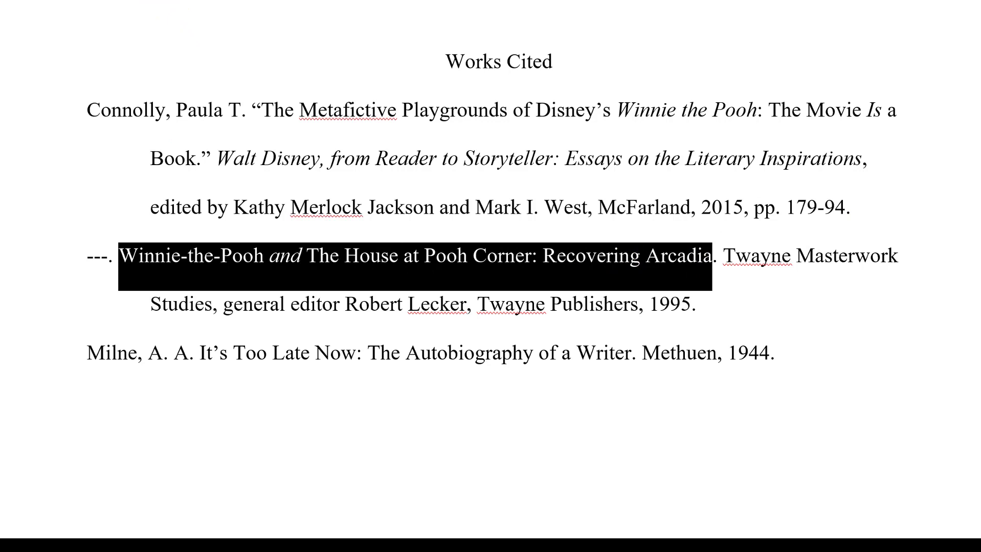
key(ctrl+i)
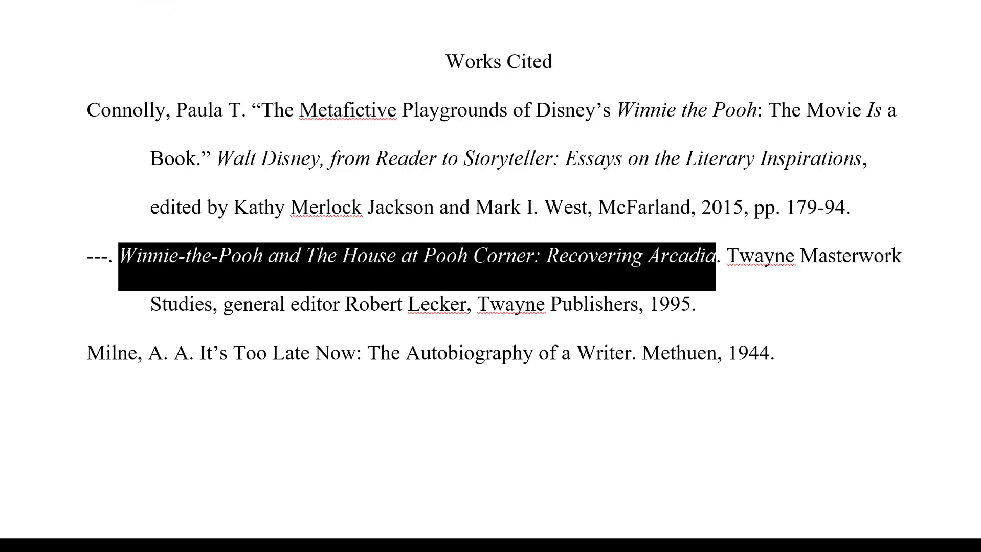
click(243, 253)
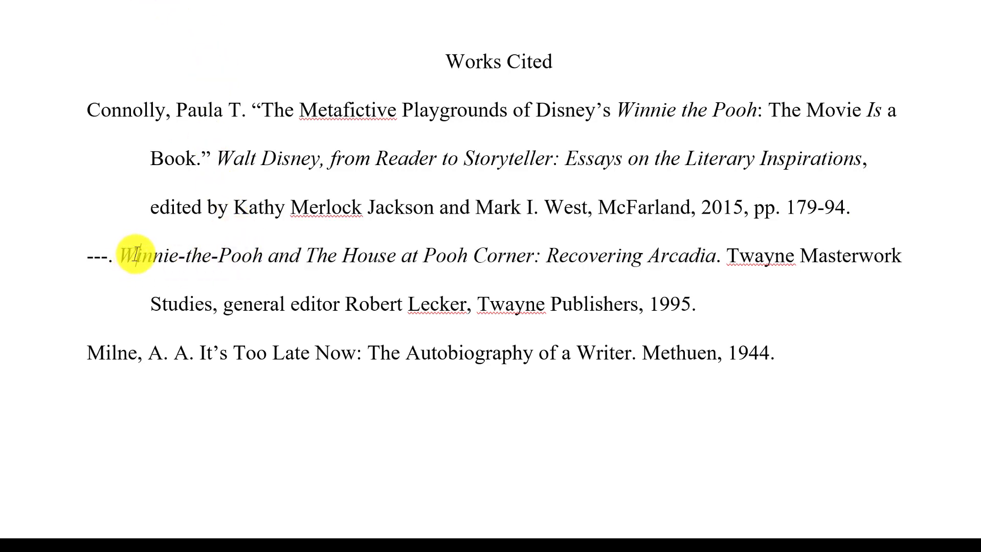
- Remove the italics from 'Winnie-the-Pooh' and 'The House at Pooh Corner' within that title
drag(136, 258, 166, 253)
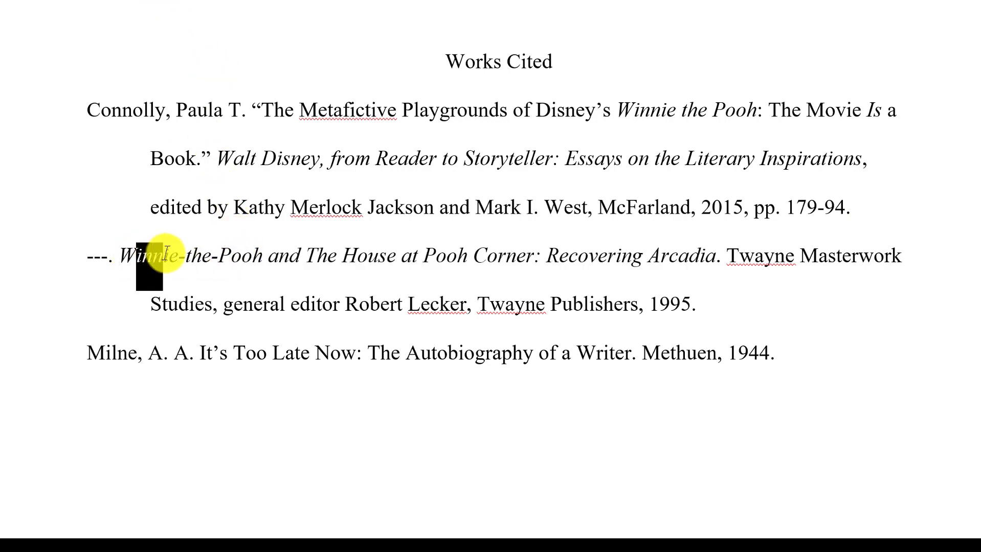
click(125, 255)
drag(132, 251, 254, 258)
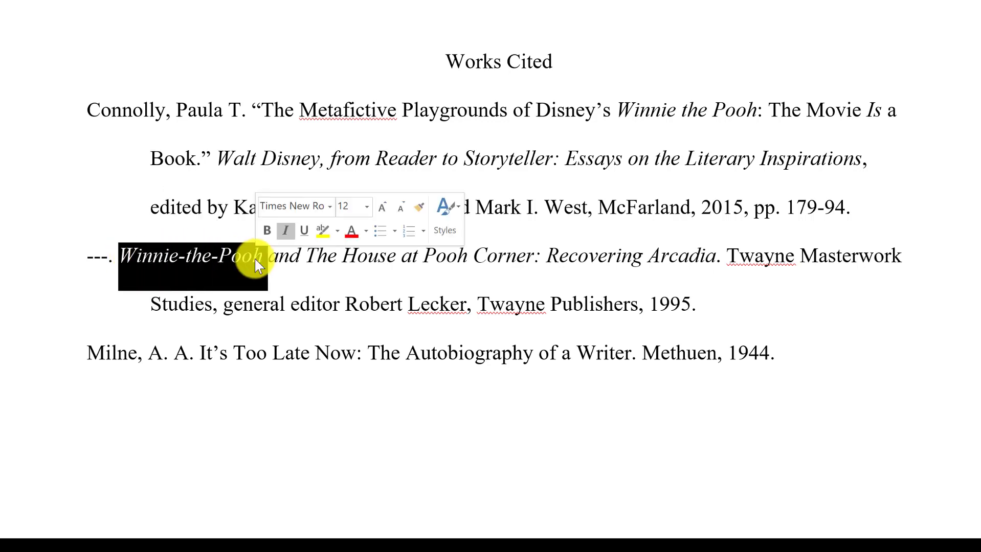
key(ctrl+i)
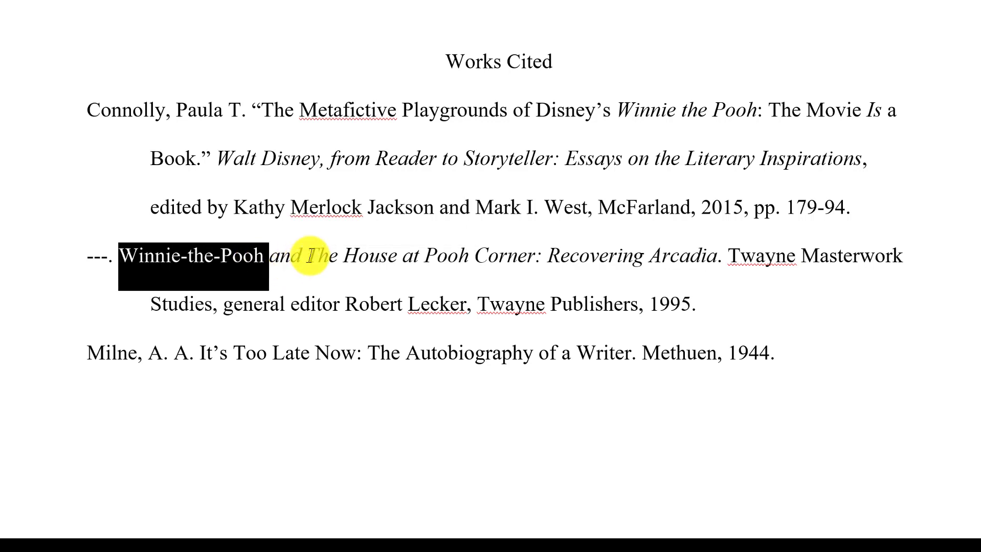
drag(312, 256, 510, 261)
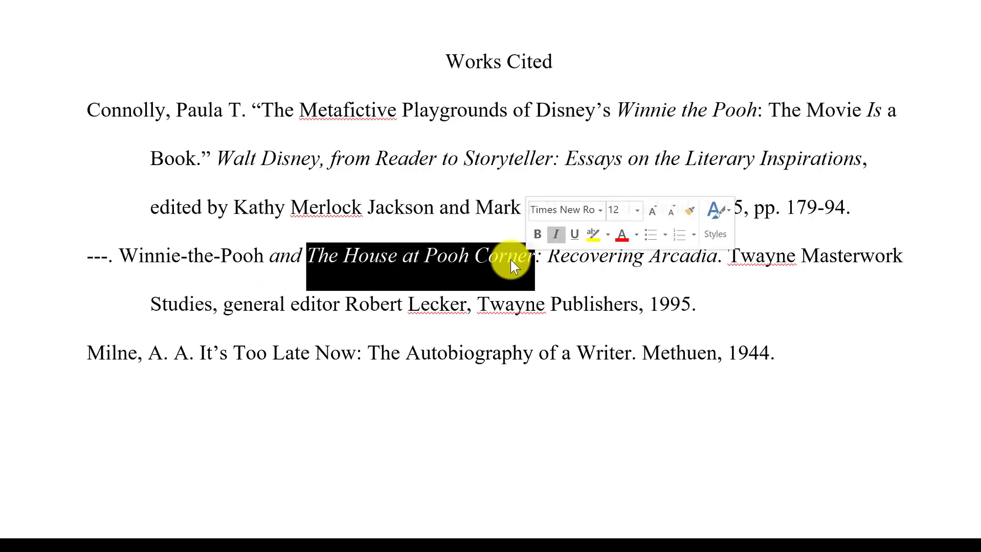
key(ctrl+i)
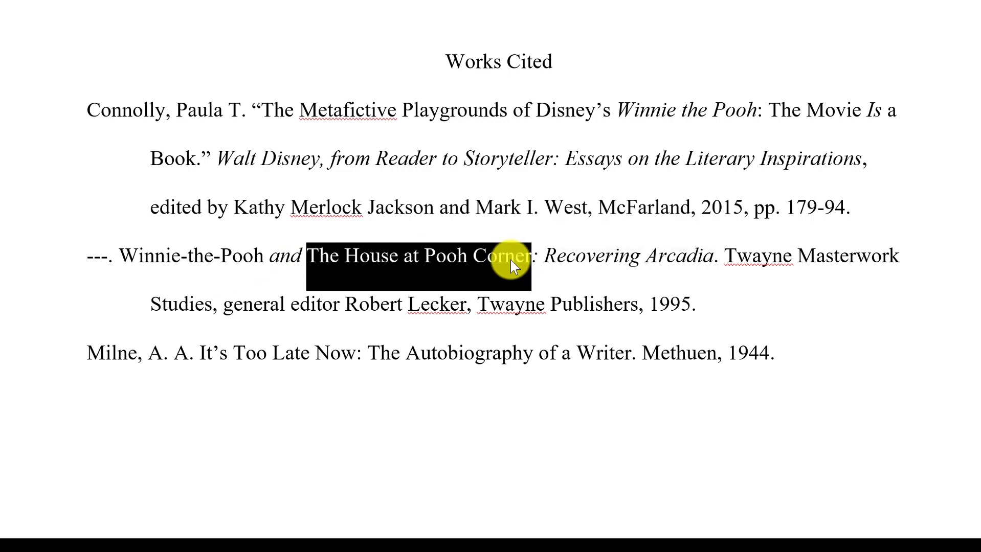
click(385, 211)
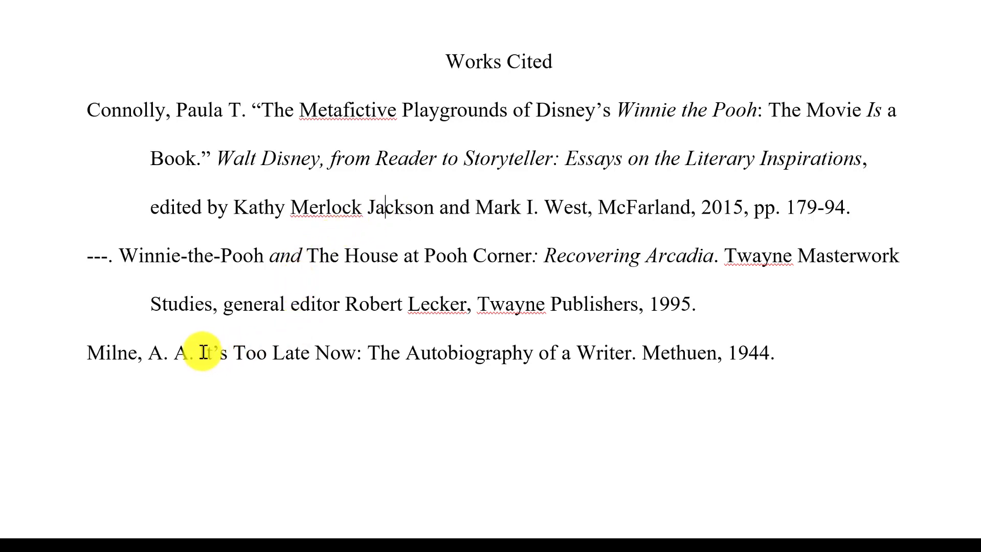
- Italicize the title 'It's Too Late Now: The Autobiography of a Writer'
drag(204, 354, 609, 356)
key(ctrl+i)
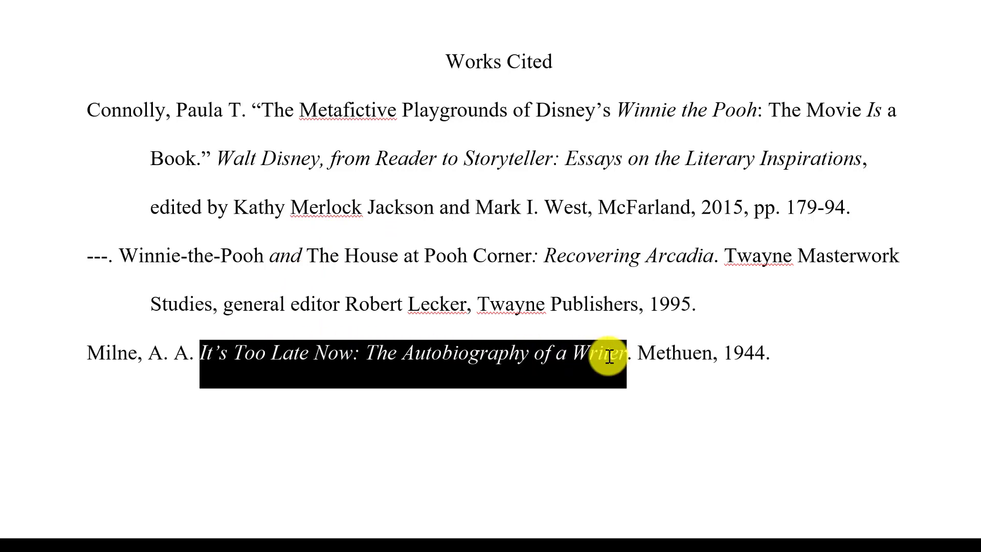
click(458, 256)
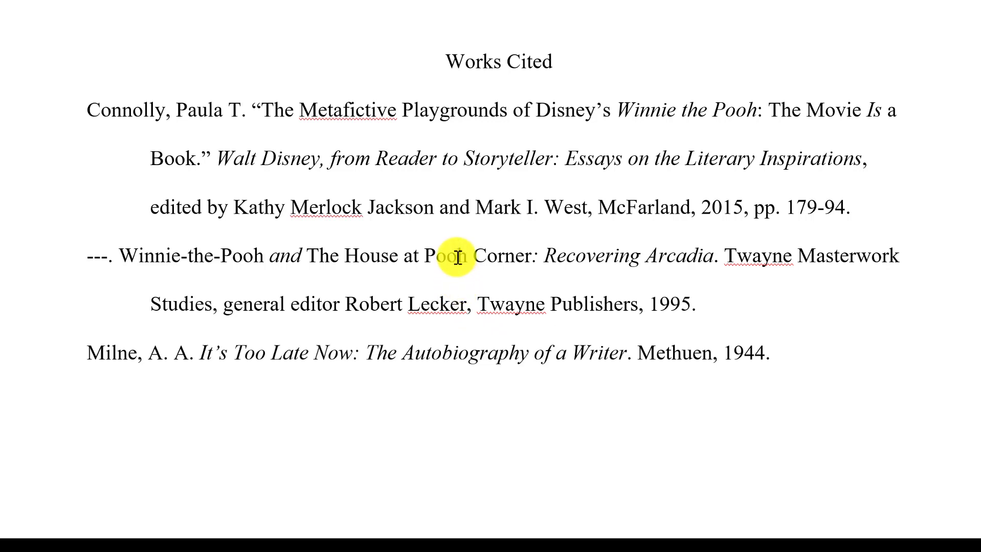